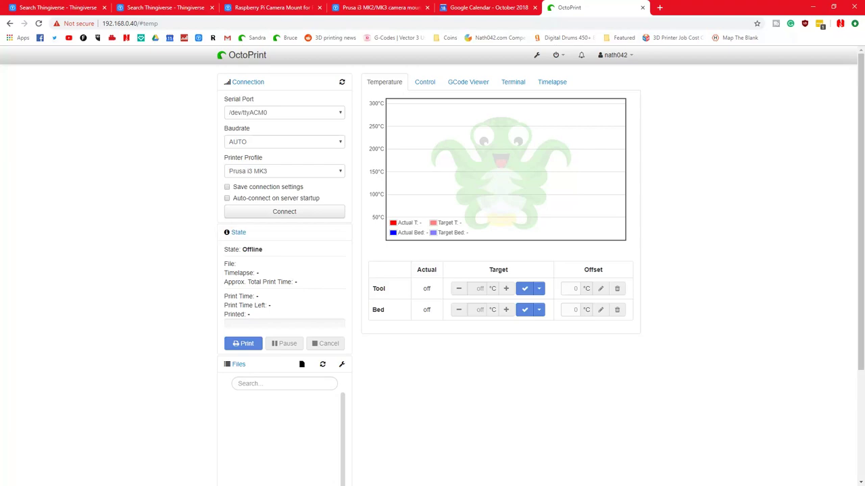
Step: Bring up the PrusaControl slicer beside the offline OctoPrint dashboard, then return to the browser
key("alt+Tab")
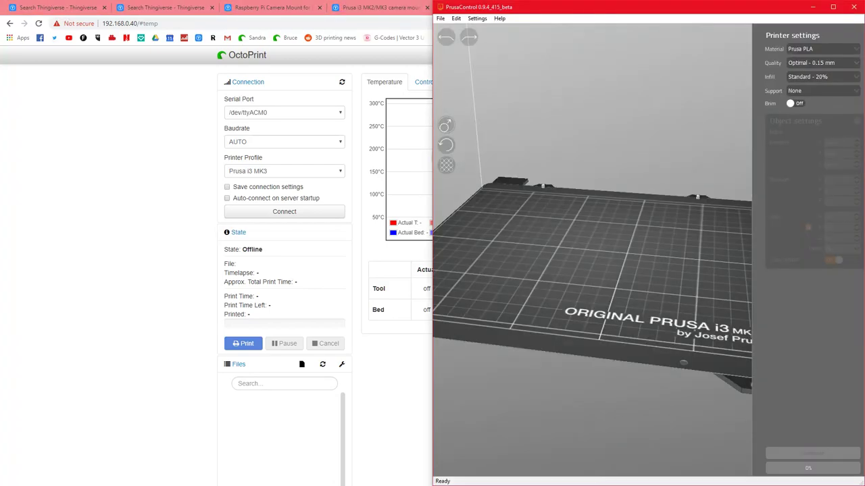
left_click(159, 206)
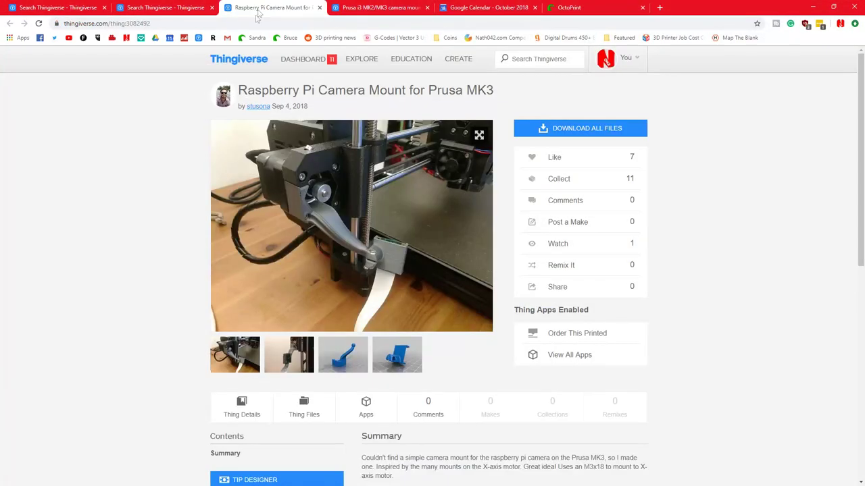
Step: Open the files folder of the 3DBenchy zip in 7-Zip and widen the Name column
left_click(270, 8)
middle_click(231, 62)
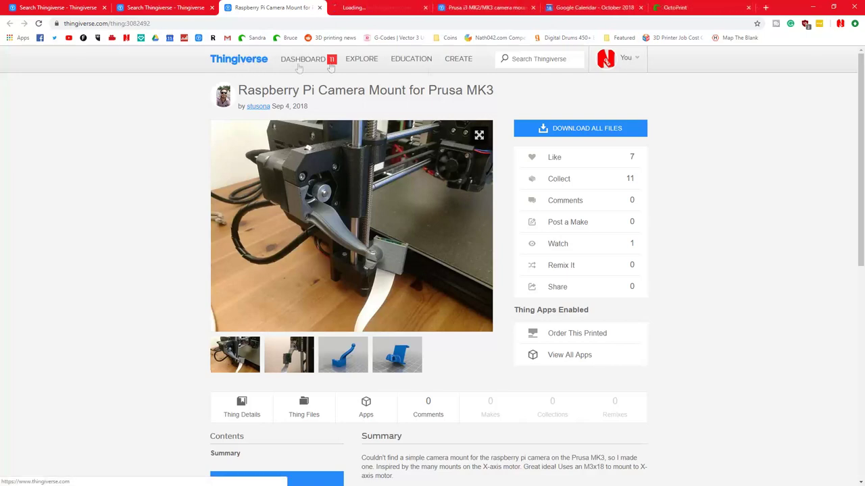
left_click(379, 7)
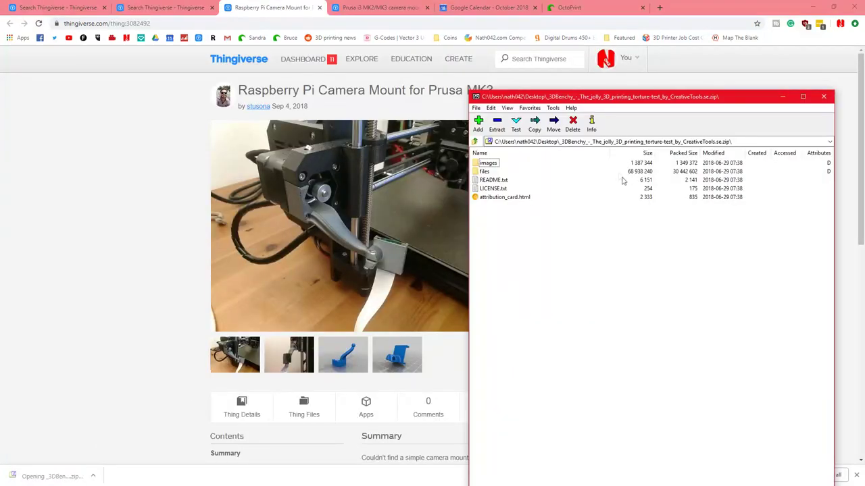
double_click(482, 172)
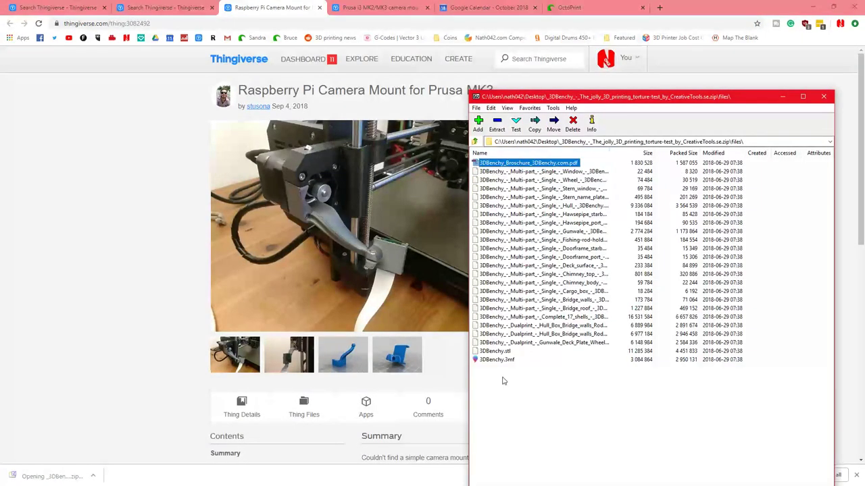
left_click(553, 197)
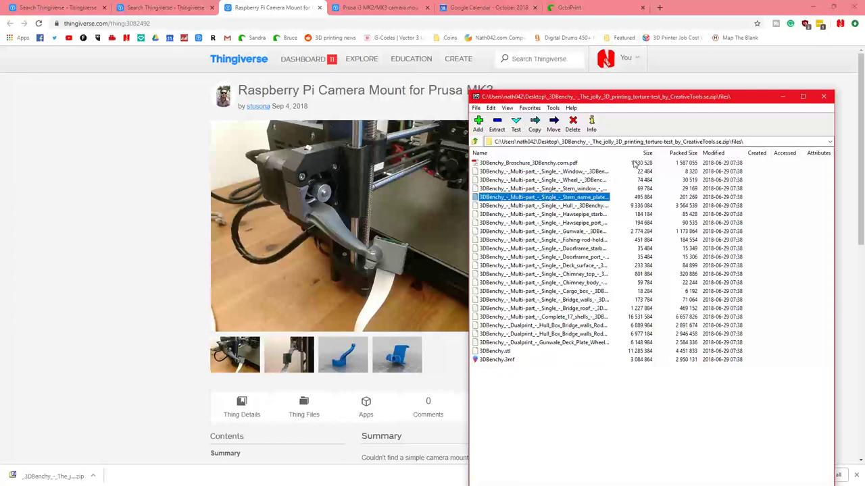
left_click_drag(612, 152, 726, 155)
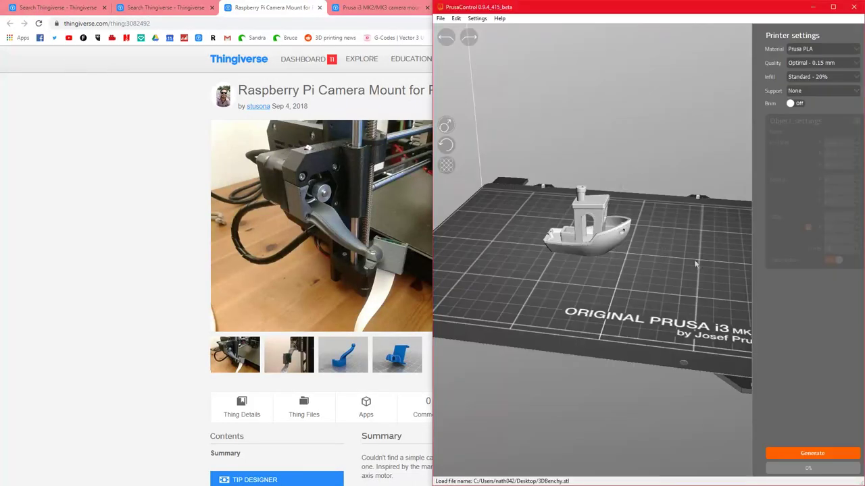
Step: Keep Optimal quality and Prusa PLA, set infill to Sparse - 10%, and slice the boat
scroll(695, 265, "up", 2)
left_click_drag(728, 231, 657, 263)
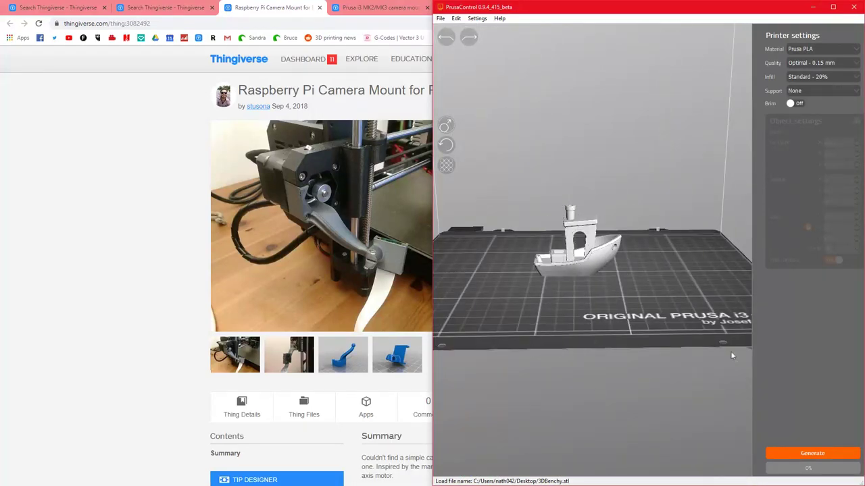
left_click_drag(638, 295, 641, 331)
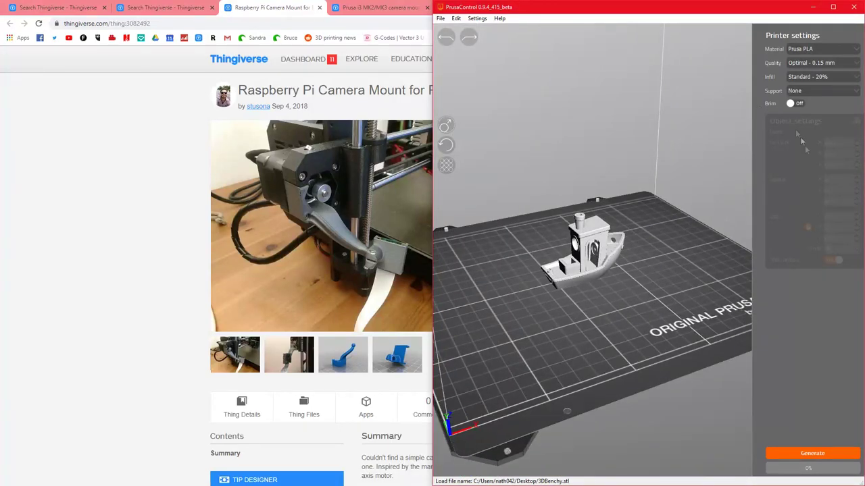
left_click(823, 63)
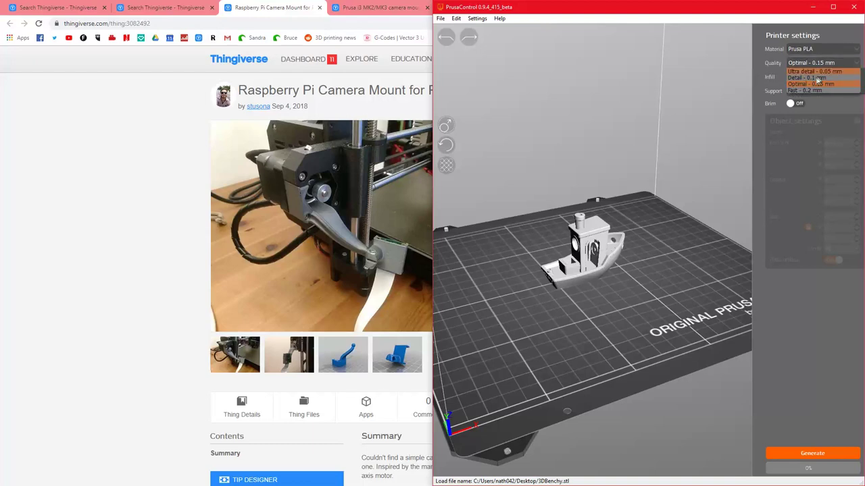
left_click(822, 64)
left_click(811, 77)
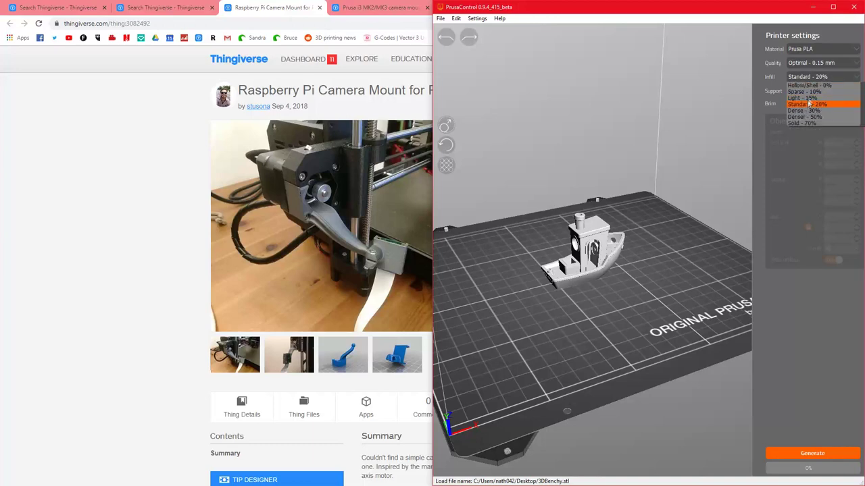
left_click(816, 93)
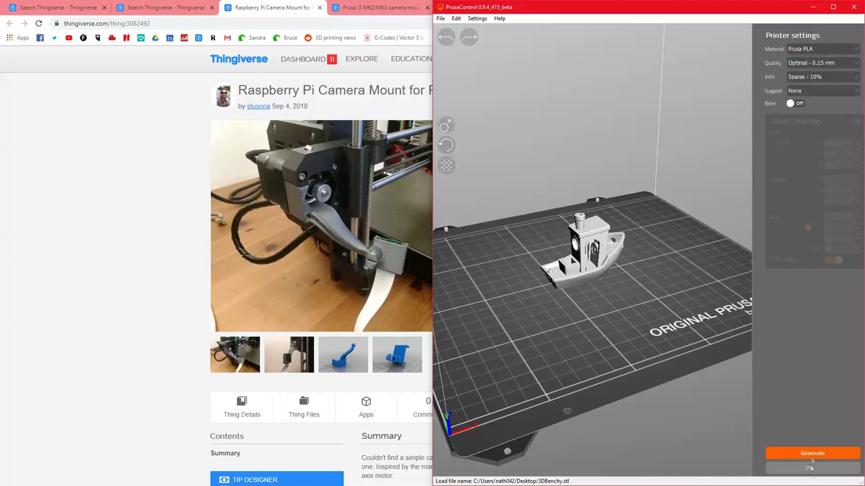
left_click(805, 50)
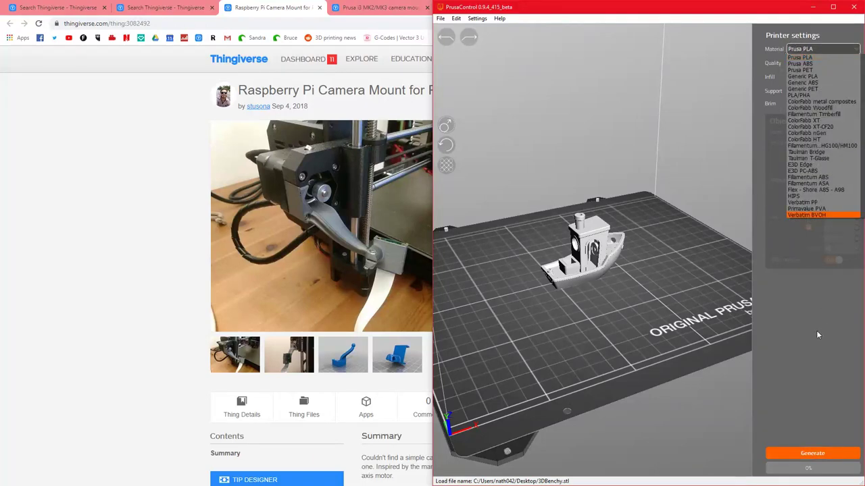
left_click(803, 292)
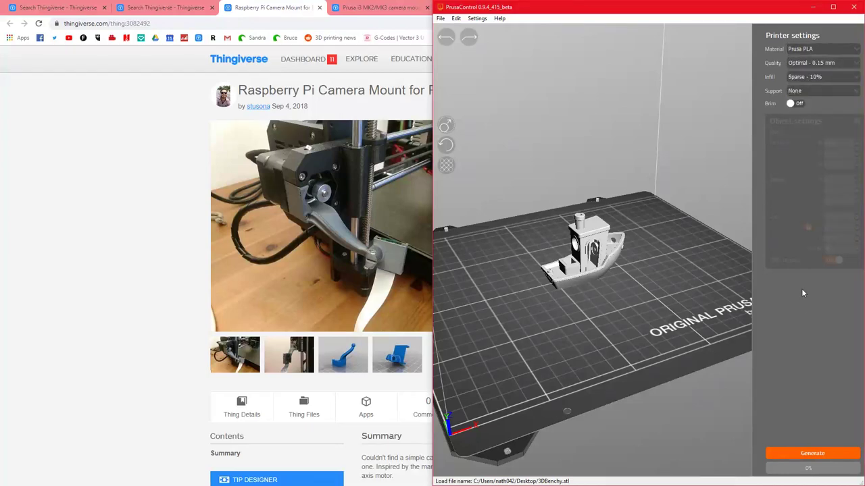
left_click(810, 453)
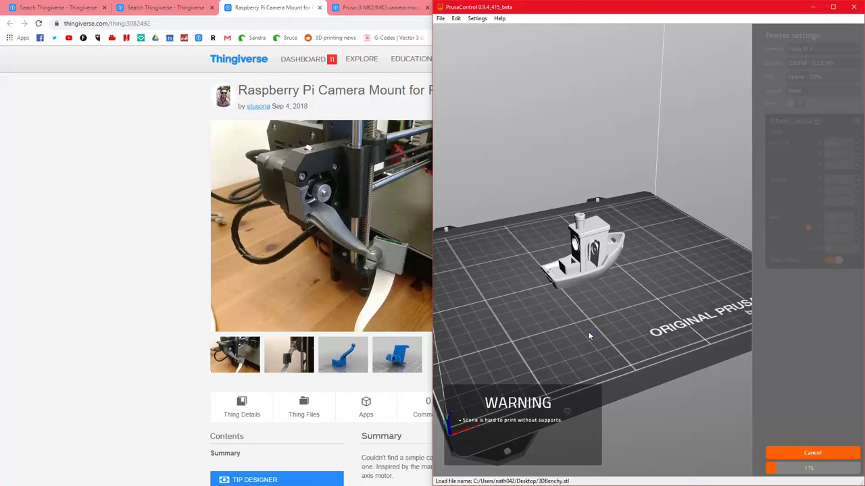
Step: Preview the sliced boat's lower layers, estimated at 1h 36min and 4.2 m filament
scroll(608, 252, "up", 5)
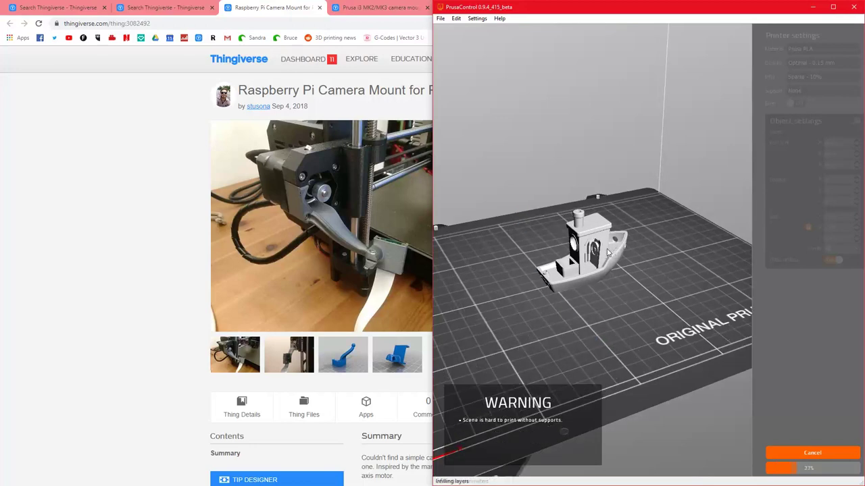
scroll(606, 253, "up", 5)
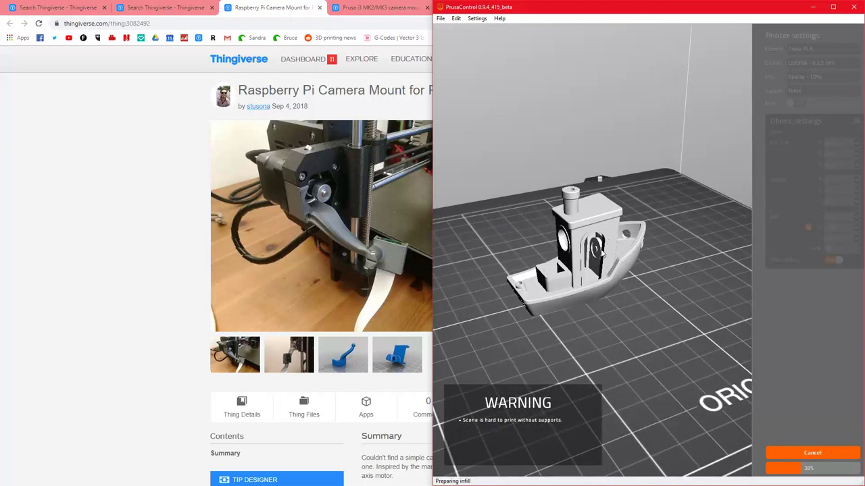
scroll(601, 250, "down", 4)
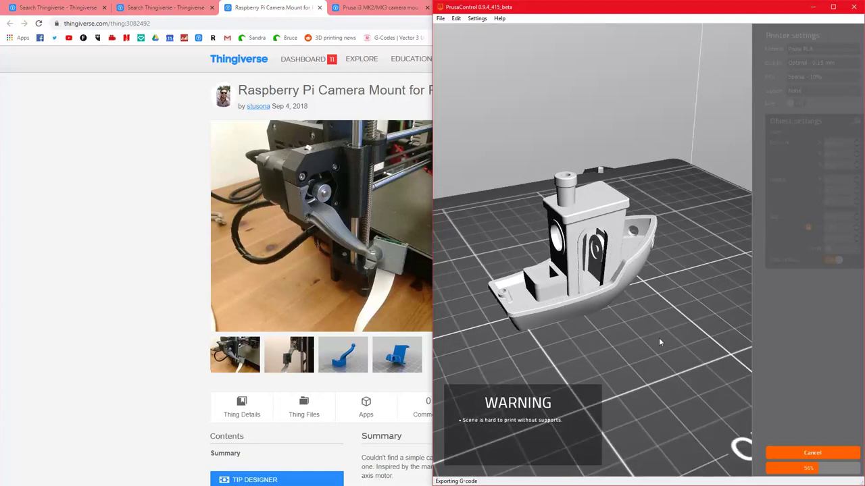
left_click_drag(659, 338, 649, 310)
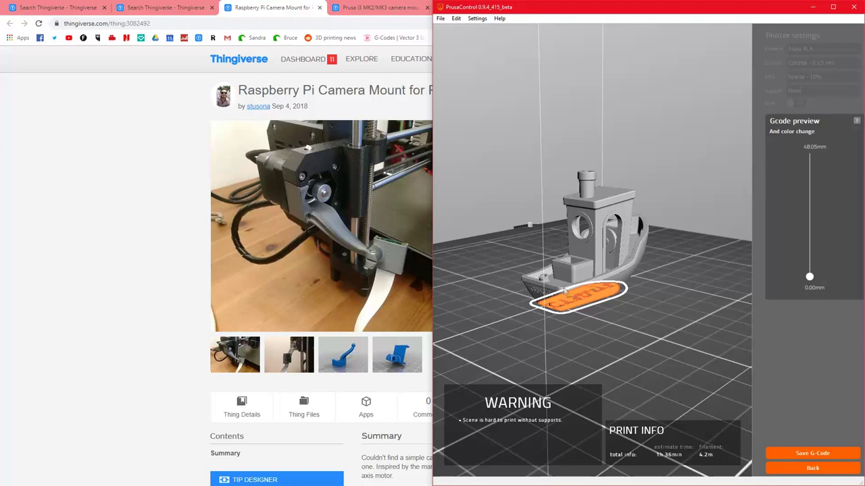
left_click_drag(809, 276, 809, 157)
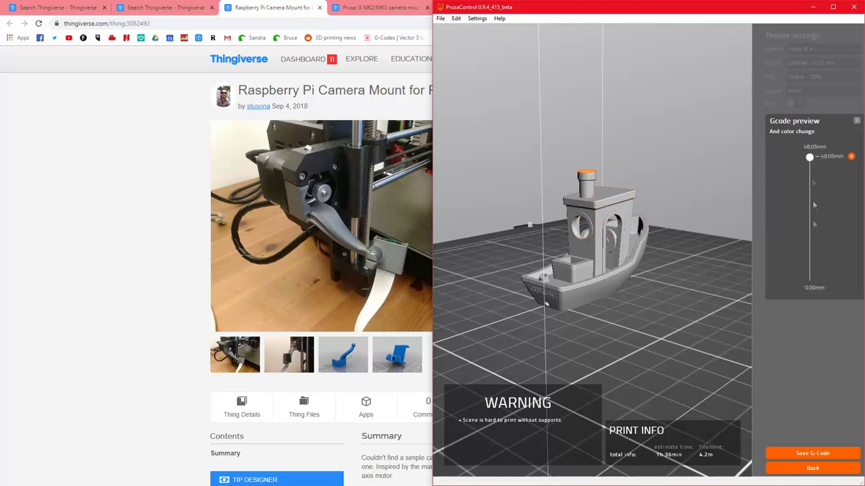
left_click(817, 451)
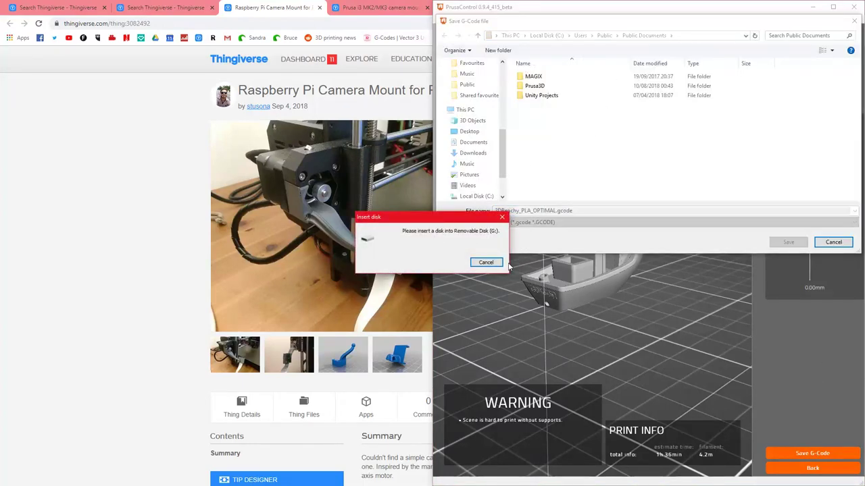
Step: Save 3DBenchy_PLA_OPTIMAL.gcode to the Desktop after dismissing the missing-disk error
left_click(485, 262)
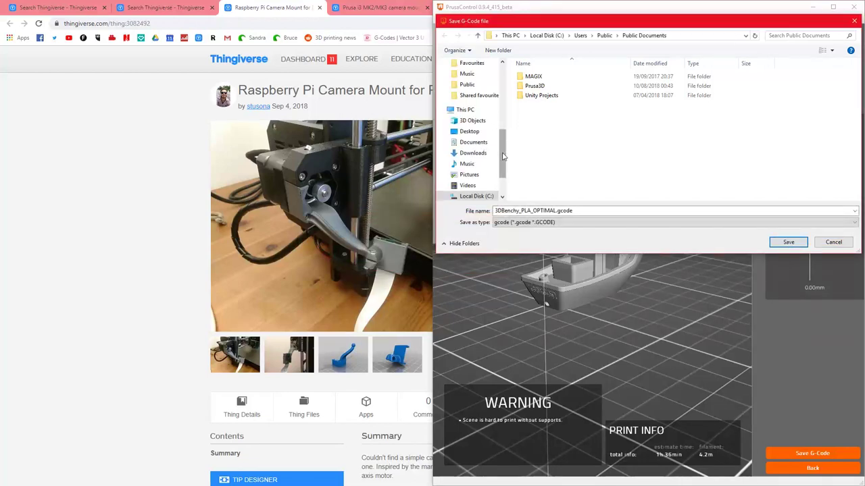
left_click(471, 92)
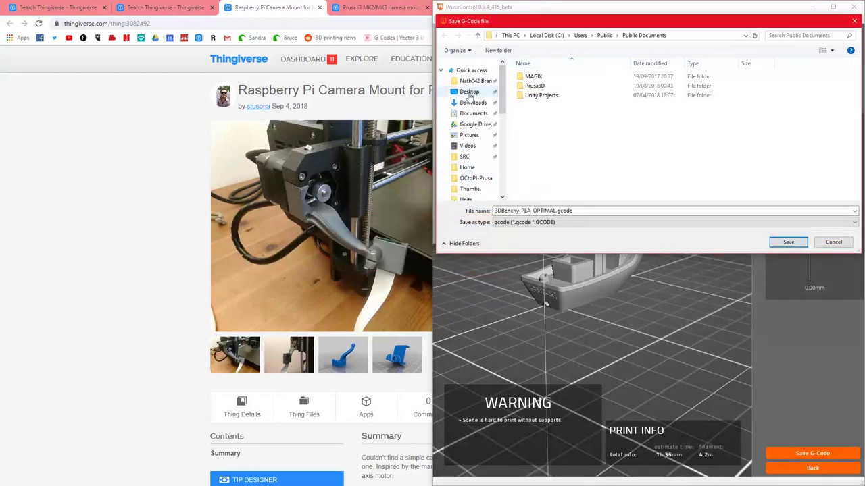
left_click(788, 243)
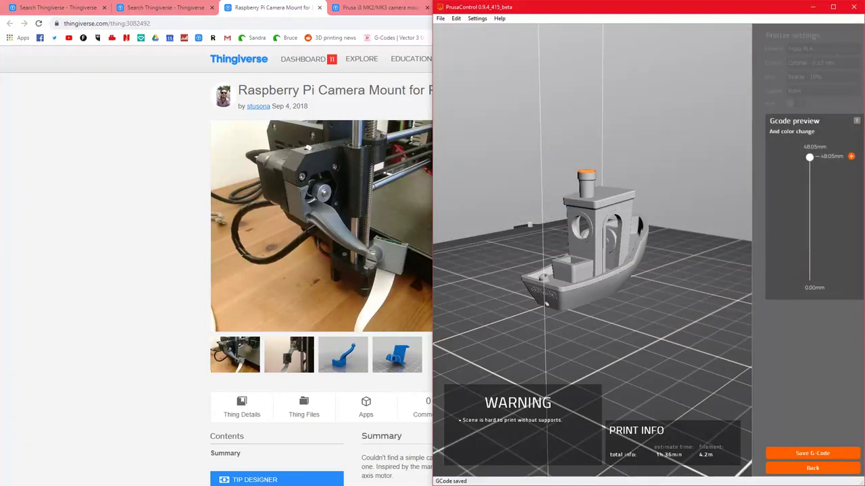
Step: Close PrusaControl, discarding the scene
left_click(3, 270)
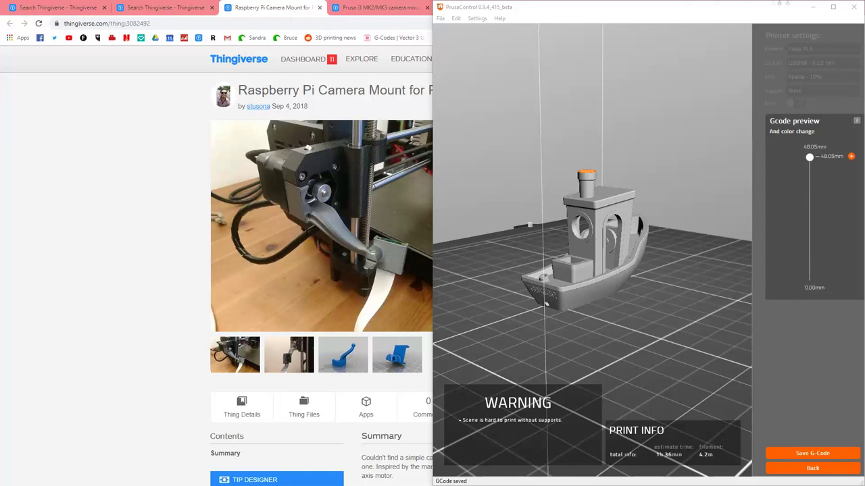
left_click(854, 7)
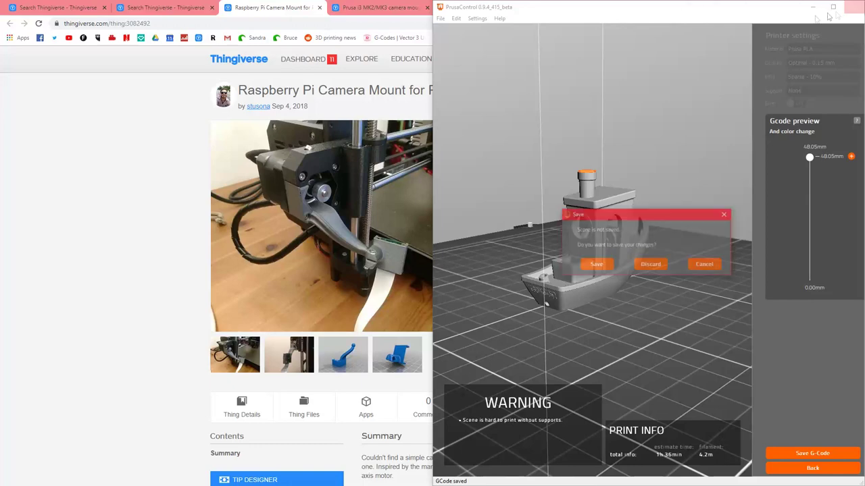
left_click(651, 264)
Step: Upload 3DBenchy_PLA_OPTIMAL.gcode locally by dropping it onto the OctoPrint page
left_click(596, 6)
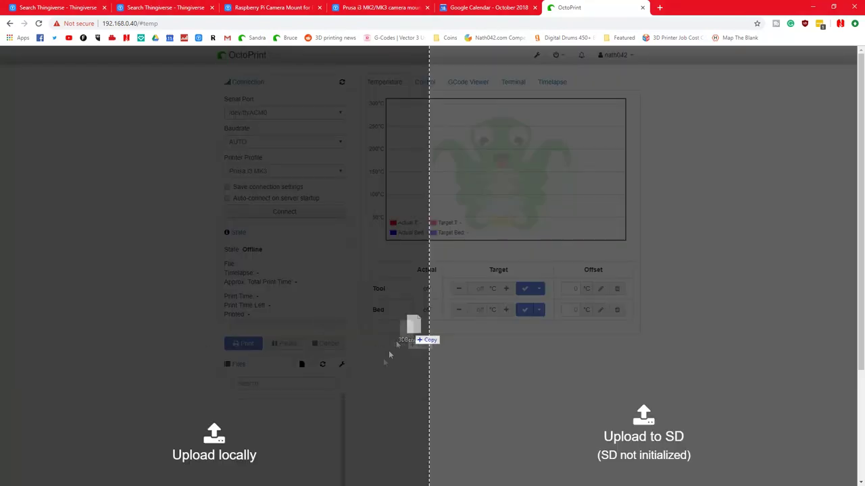
left_click_drag(405, 348, 248, 421)
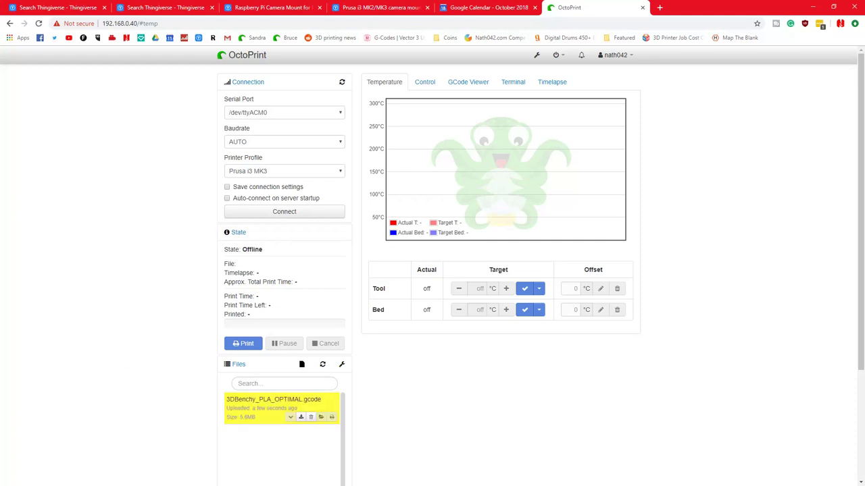
left_click_drag(864, 257, 864, 297)
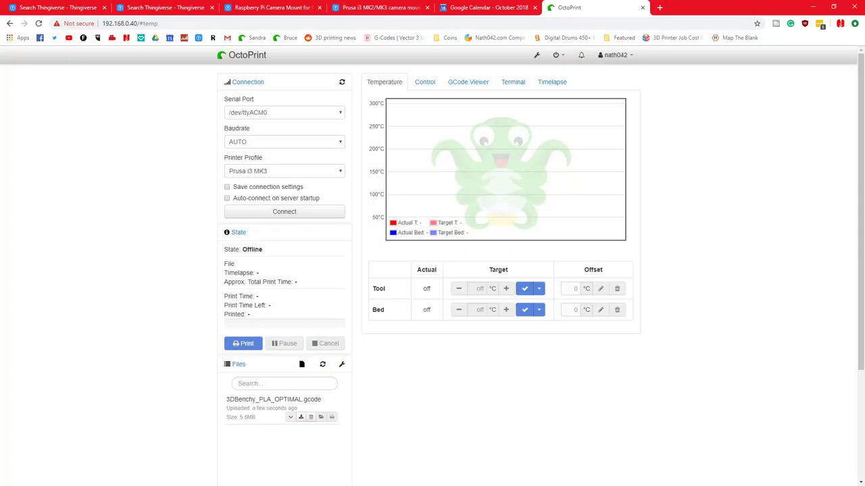
left_click(192, 335)
scroll(192, 336, "down", 2)
scroll(319, 400, "up", 1)
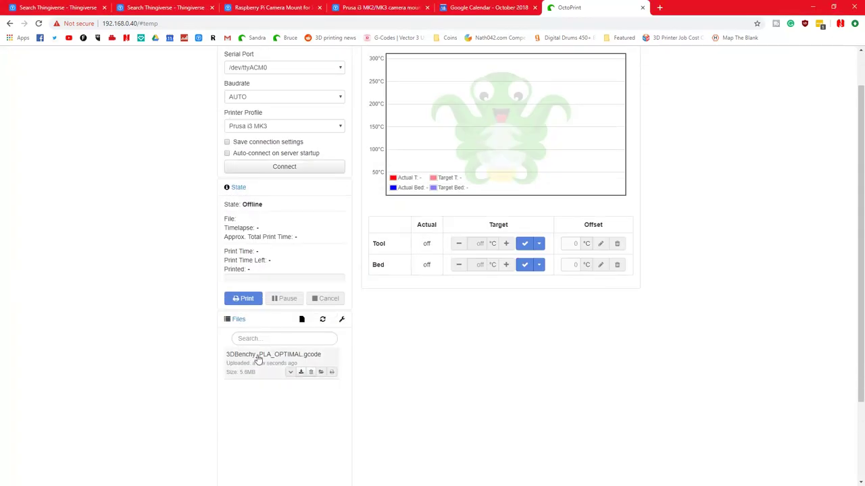
scroll(530, 457, "up", 1)
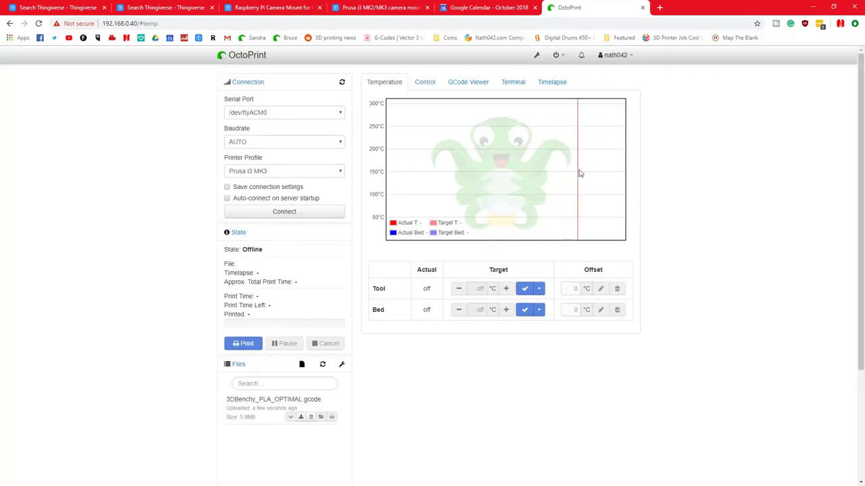
Step: Open OctoPrint settings and browse through to the Plugin Manager's installed plugins list
left_click(537, 57)
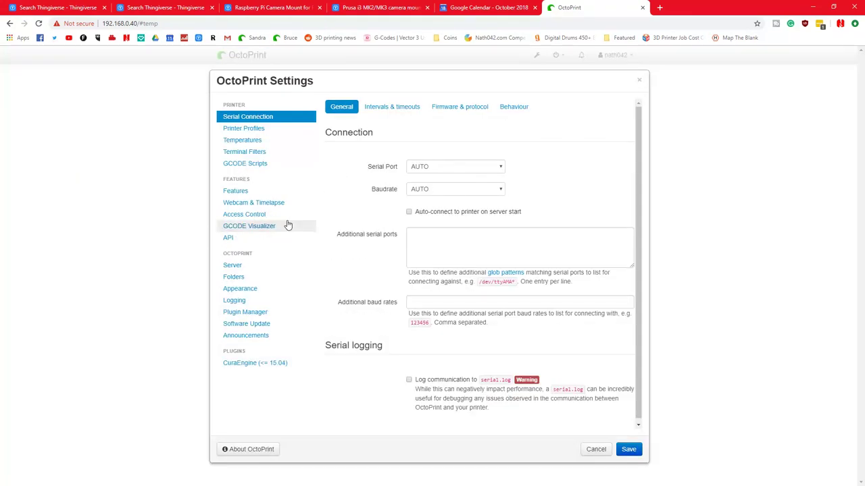
left_click(263, 363)
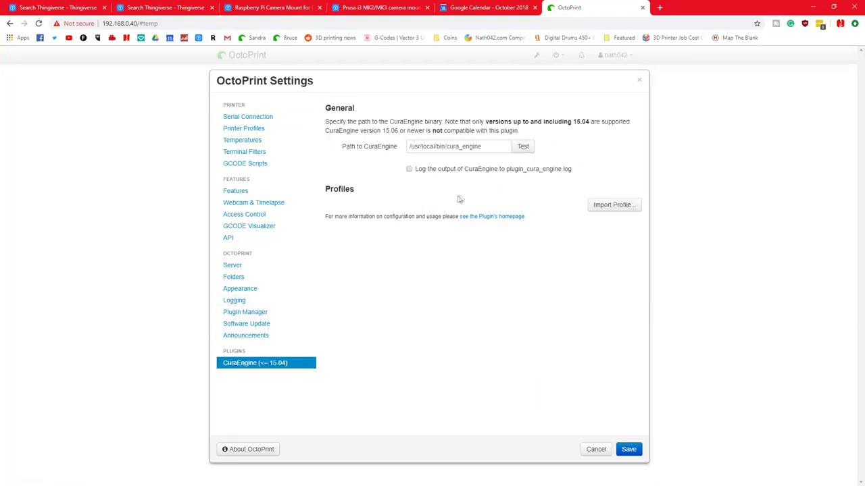
left_click(261, 336)
left_click(263, 326)
left_click(260, 313)
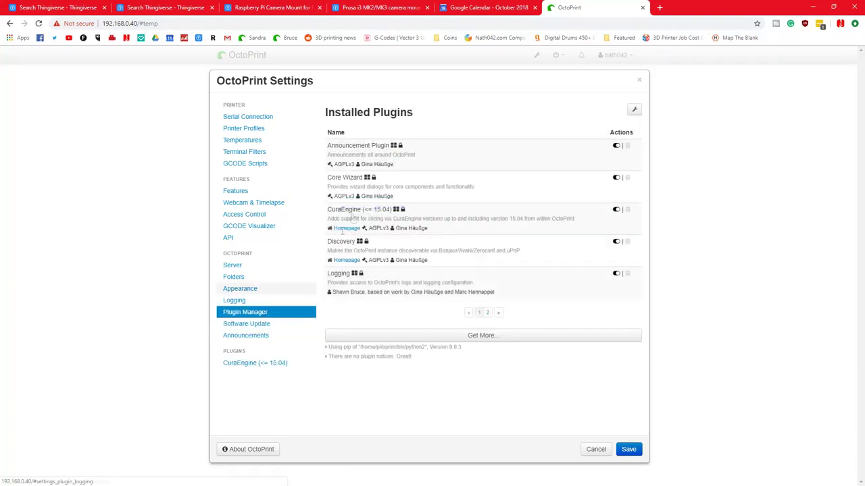
Step: Open the new-plugin installer and search the repository for 'prus'
left_click(479, 336)
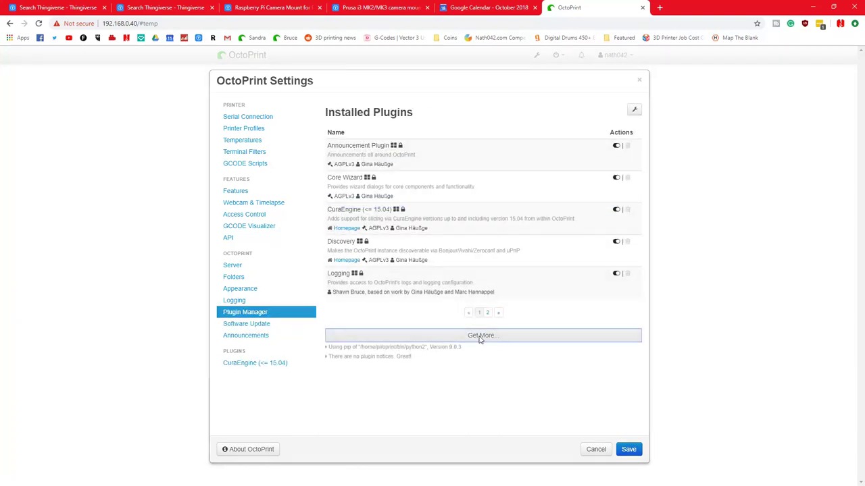
left_click(423, 156)
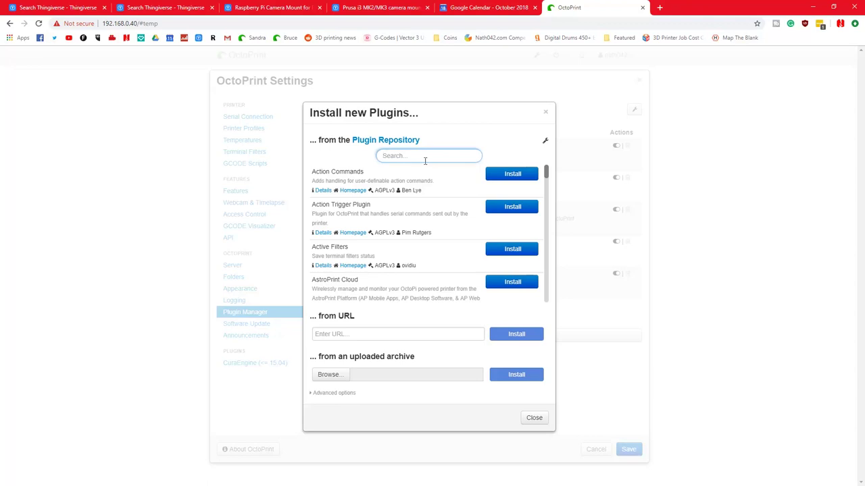
type("prusa")
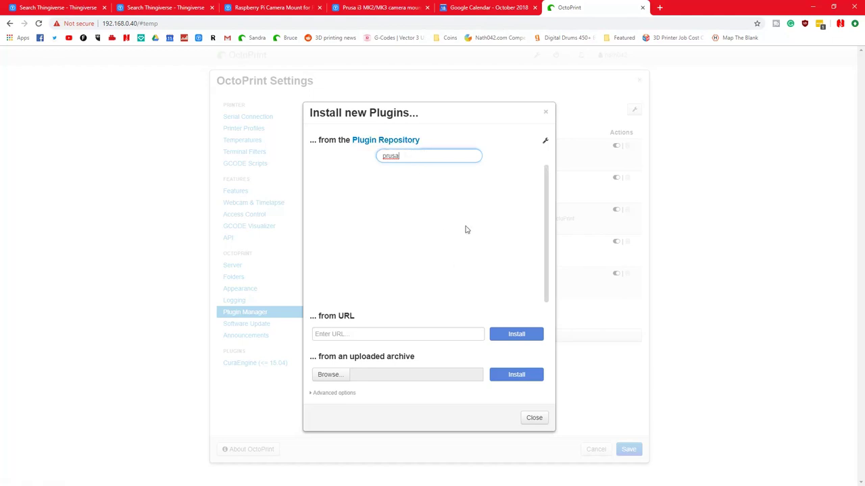
Step: Open the Plugin Repository website and search it for 'prusa'
left_click(396, 141)
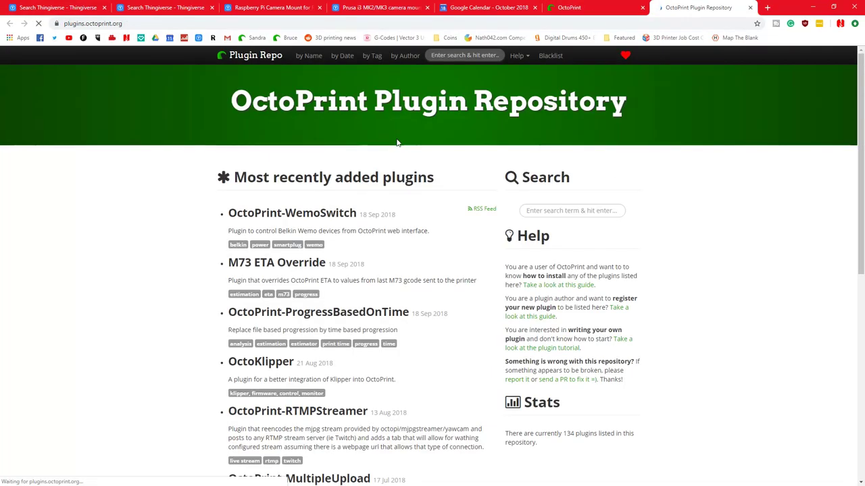
scroll(464, 257, "down", 2)
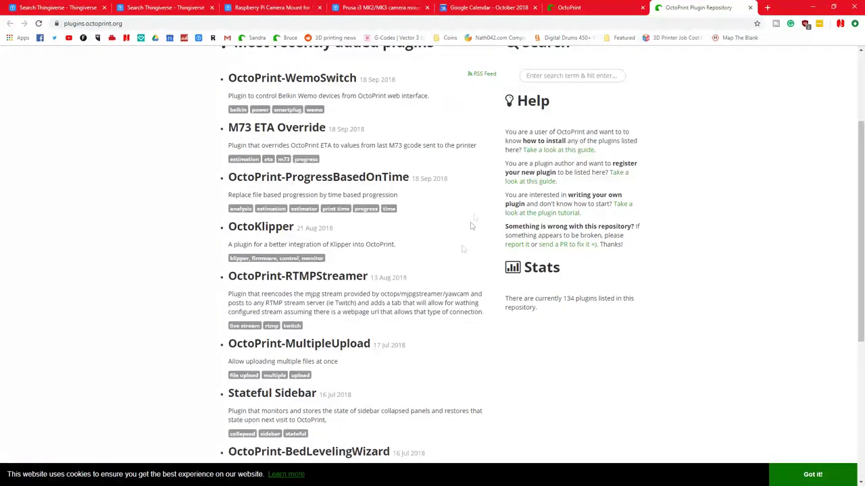
scroll(469, 225, "up", 2)
left_click(587, 210)
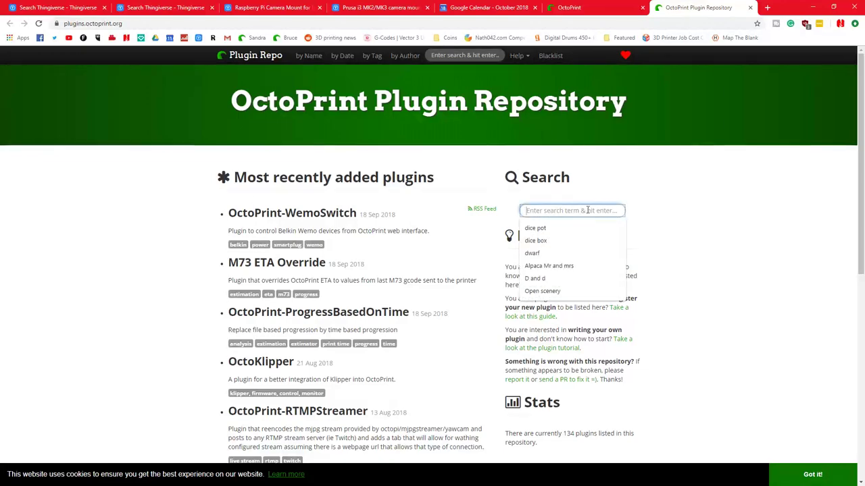
type("prusa")
key("Return")
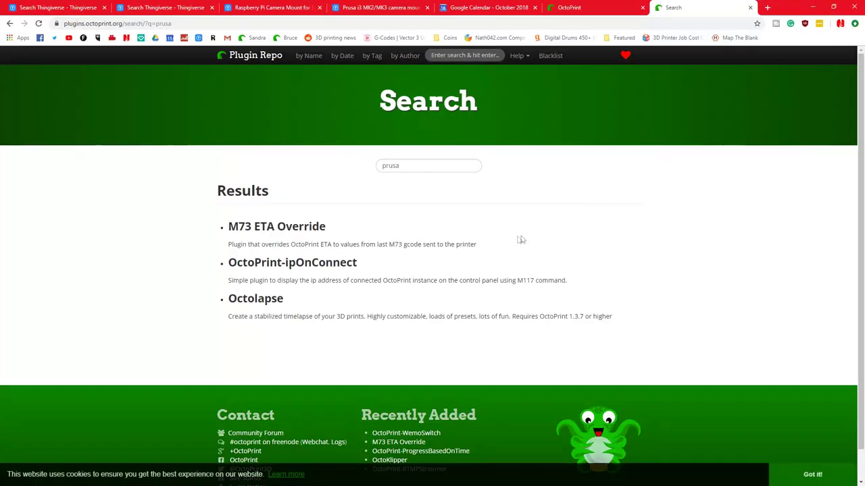
Step: Open the Octolapse plugin's page from the search results
left_click(255, 298)
left_click_drag(190, 203, 283, 197)
left_click(282, 197)
scroll(282, 197, "up", 3)
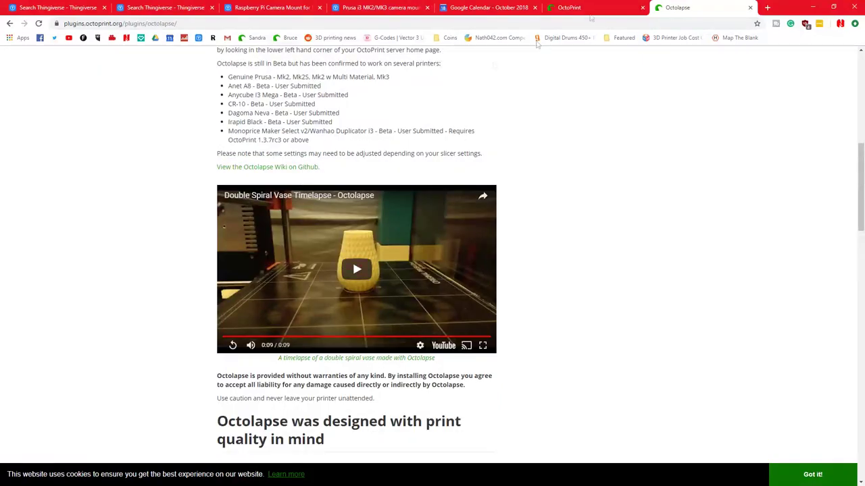
left_click(594, 7)
Step: Reopen the plugin installer, replace the search with 'octol', and install Octolapse
left_click(282, 155)
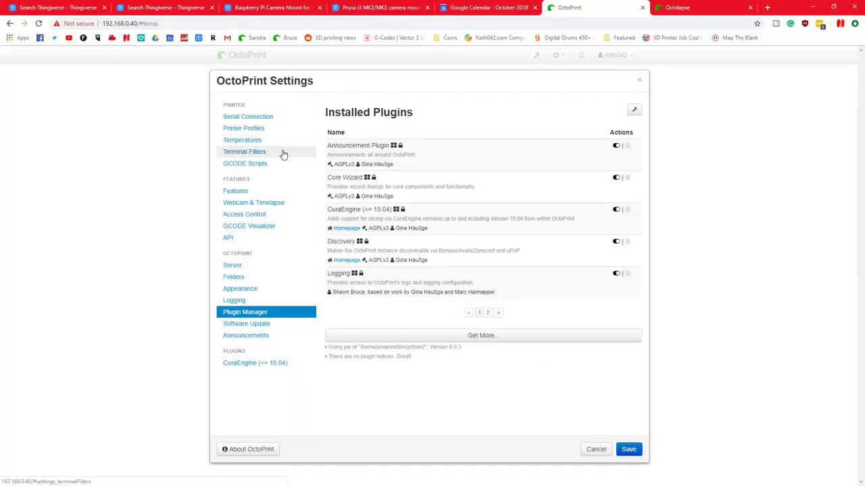
left_click(480, 336)
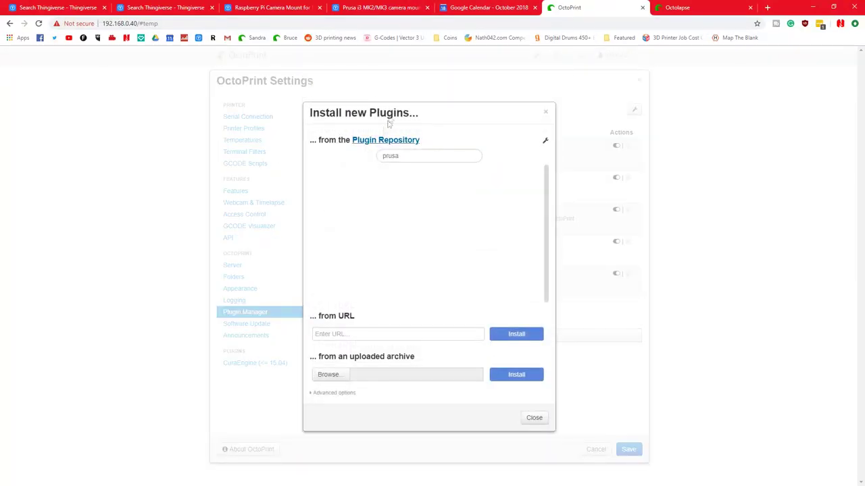
left_click_drag(419, 154, 380, 155)
type("oct")
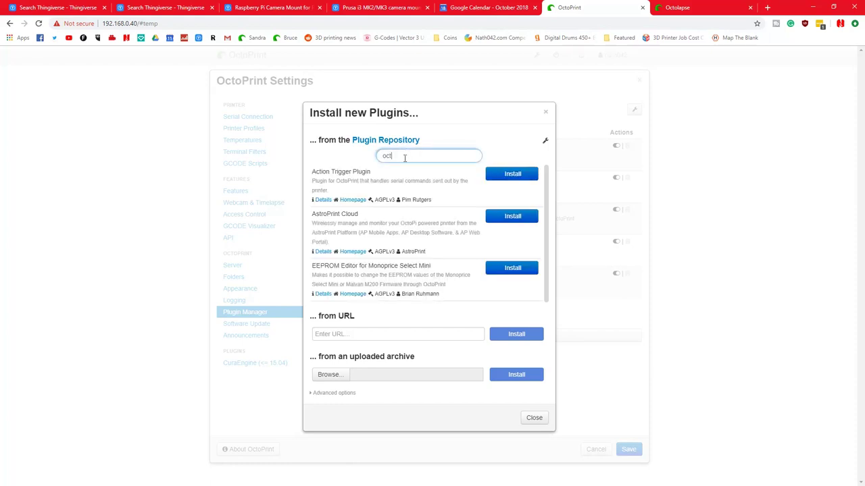
type("olap")
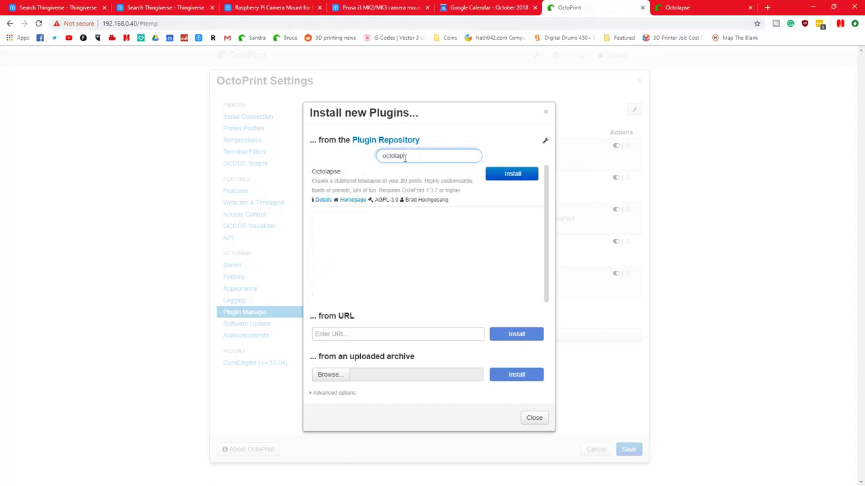
left_click(515, 175)
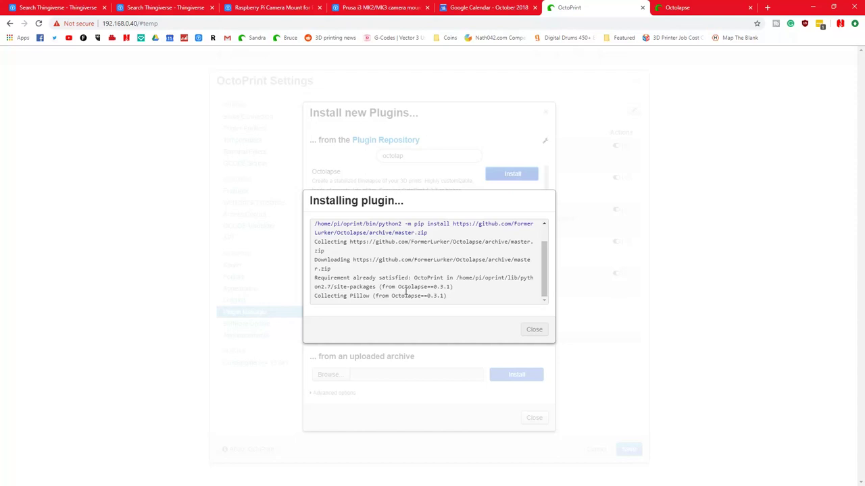
Step: Let the Octolapse 0.3.1 install log reach Done, then close it
scroll(453, 282, "up", 1)
scroll(453, 282, "down", 1)
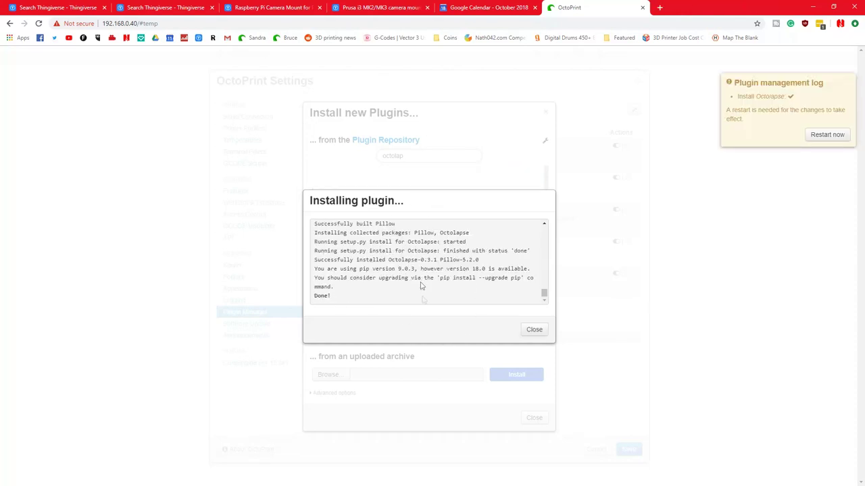
left_click(535, 330)
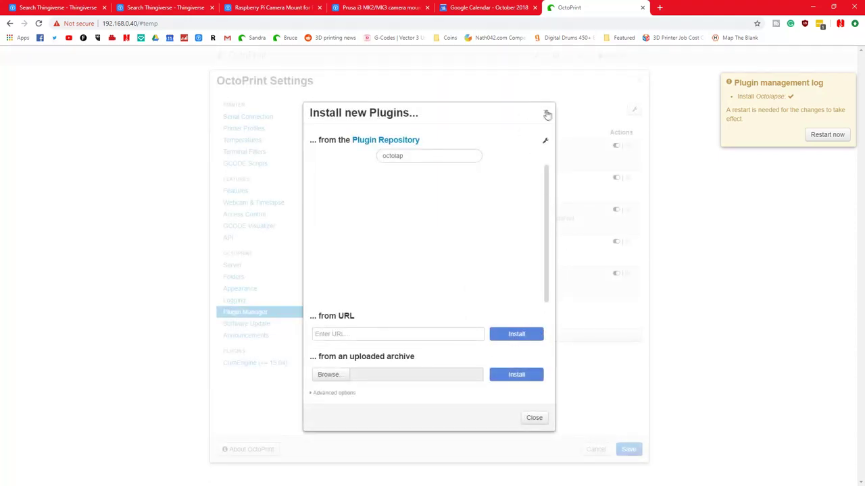
Step: Confirm the OctoPrint server restart for Octolapse and close the Install new Plugins dialog
left_click(825, 135)
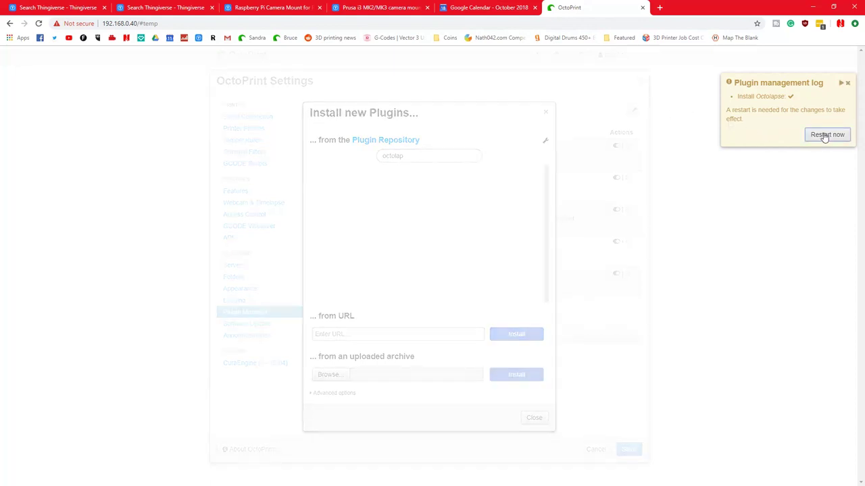
left_click(529, 315)
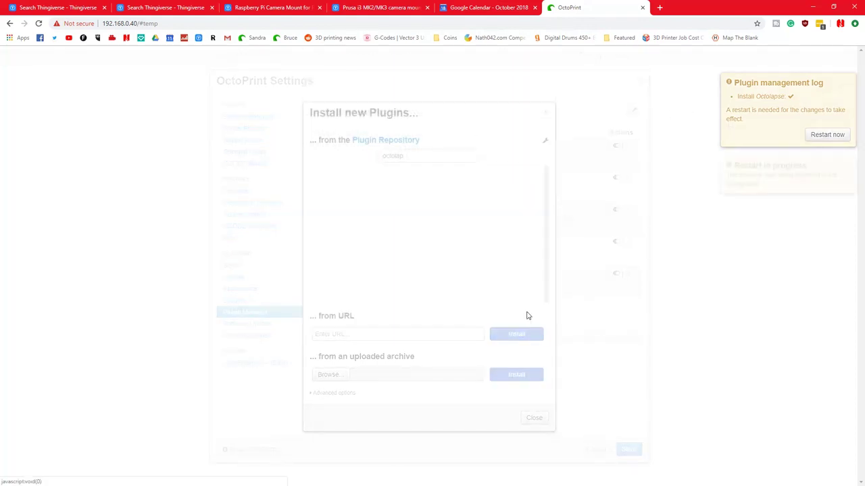
left_click(545, 114)
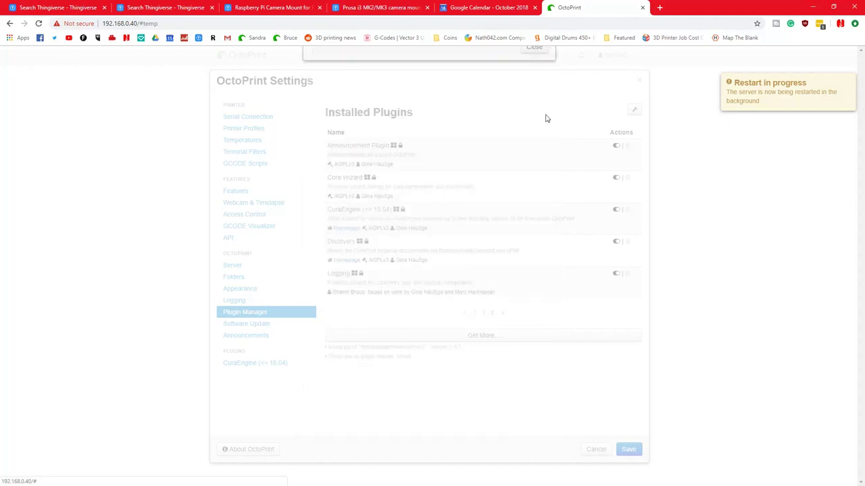